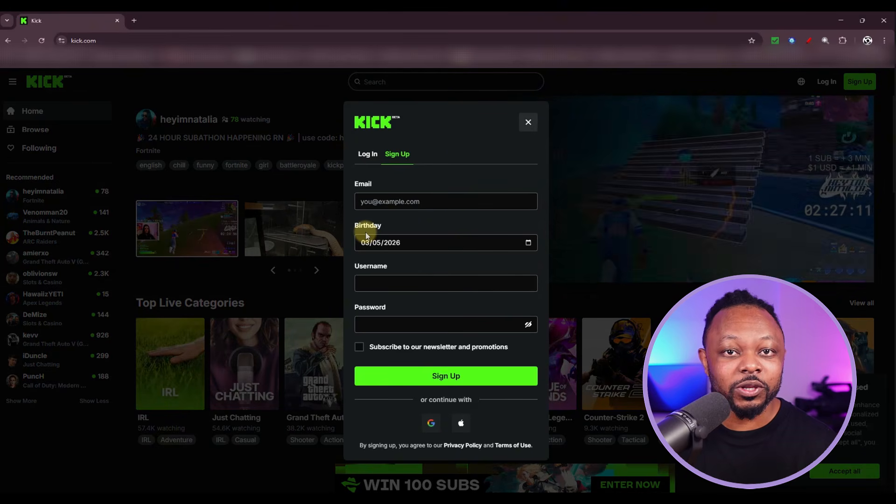
Dismiss Kick's sign-up prompt and open the signed-in account's avatar menu
{"action": "left_click", "coordinate": [528, 122]}
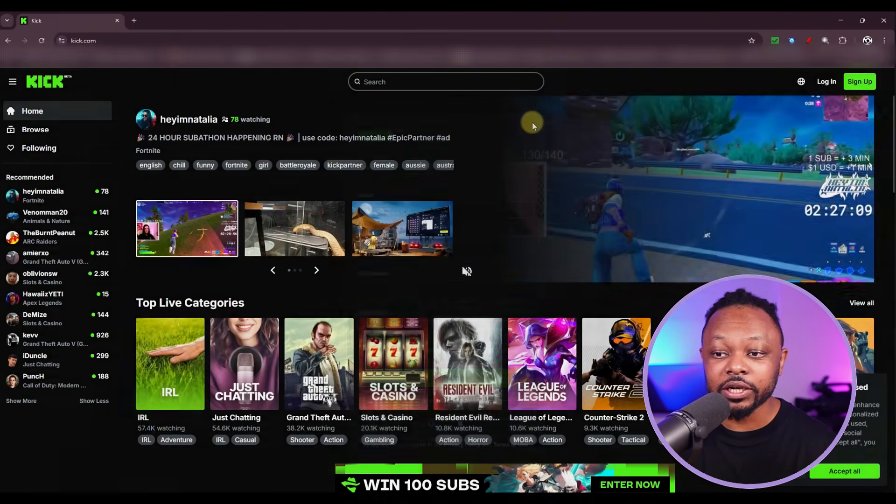
{"action": "left_click", "coordinate": [724, 156]}
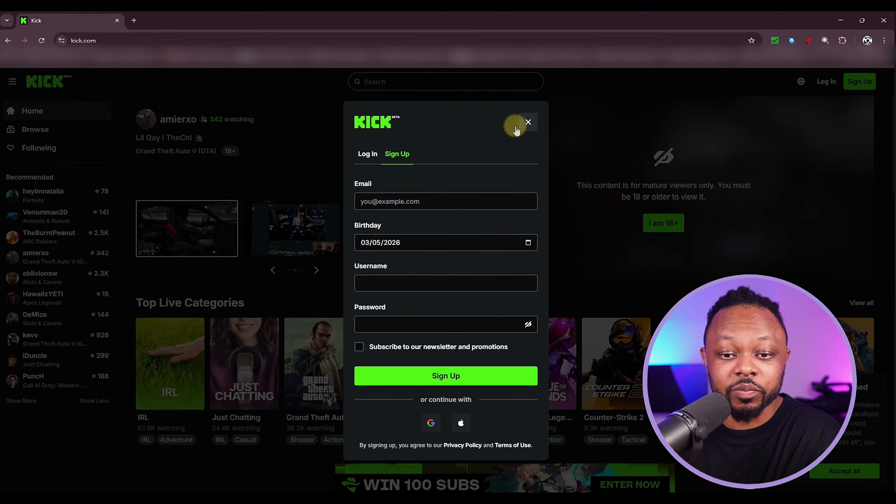
{"action": "left_click", "coordinate": [527, 123]}
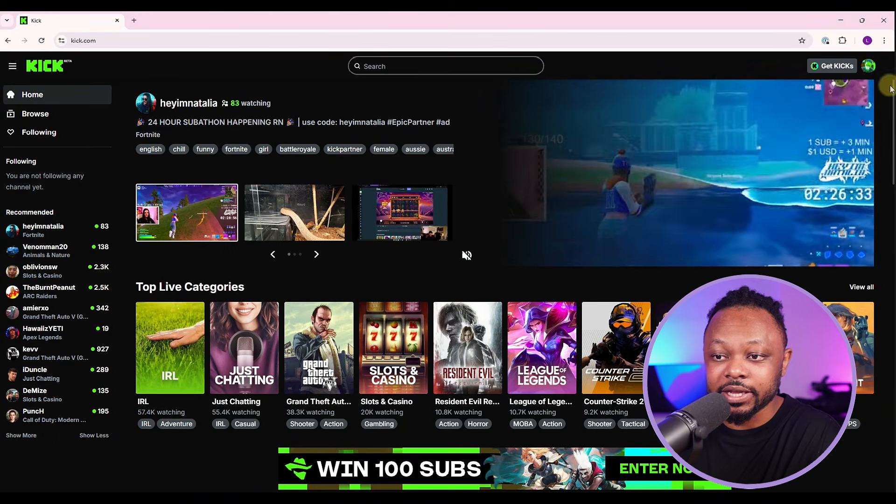
{"action": "left_click", "coordinate": [868, 66]}
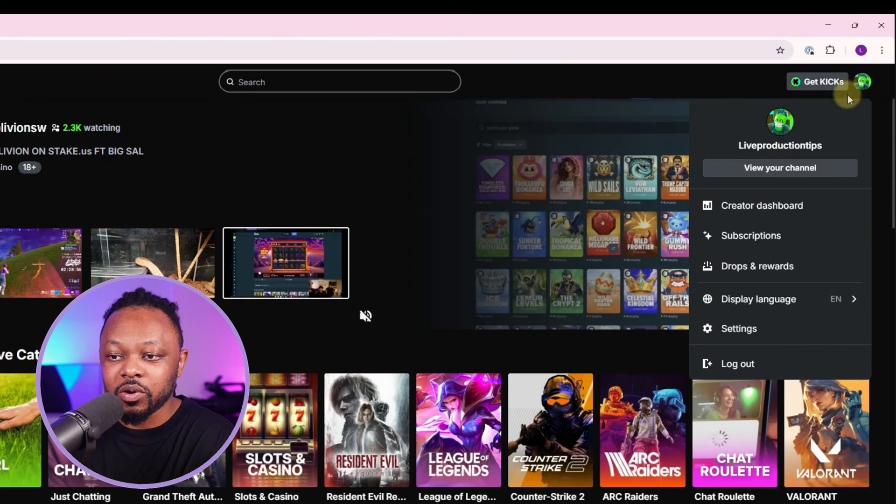
Go to Kick's Settings Profile page, scroll through its banner sections, and reopen the account menu
{"action": "left_click", "coordinate": [870, 85]}
{"action": "left_click", "coordinate": [870, 85]}
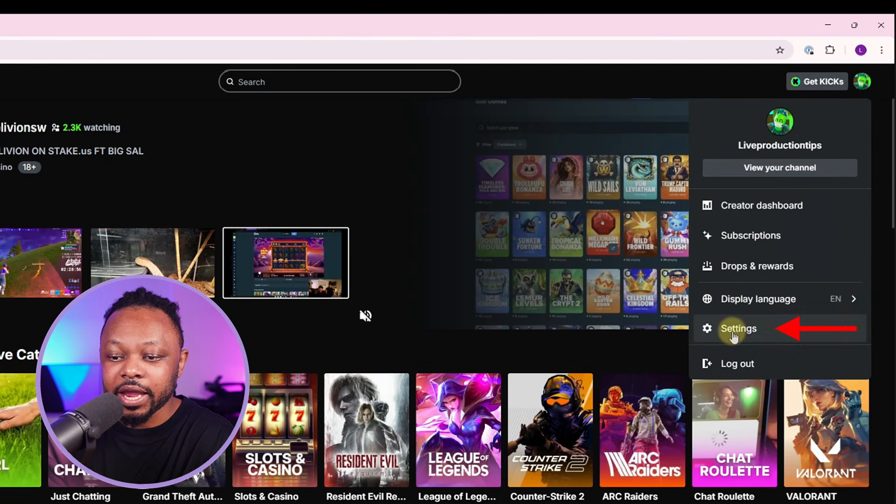
{"action": "left_click", "coordinate": [735, 328]}
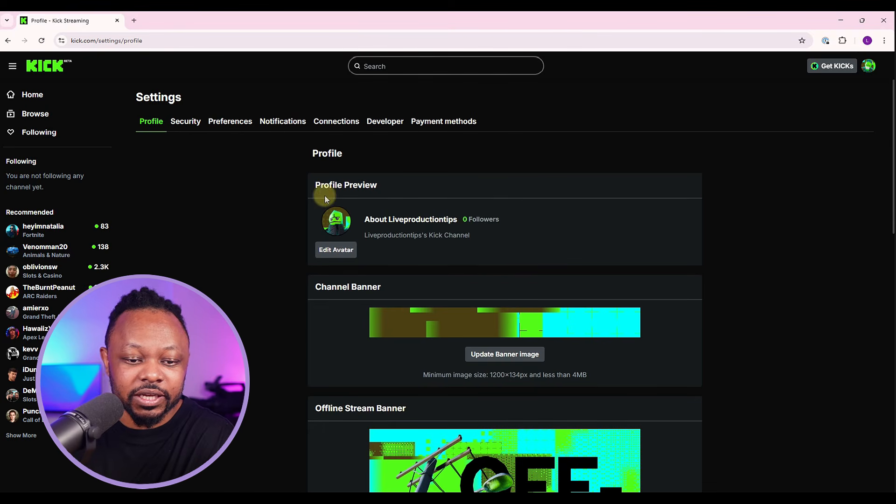
{"action": "scroll", "coordinate": [489, 363], "scroll_direction": "down", "scroll_amount": 1}
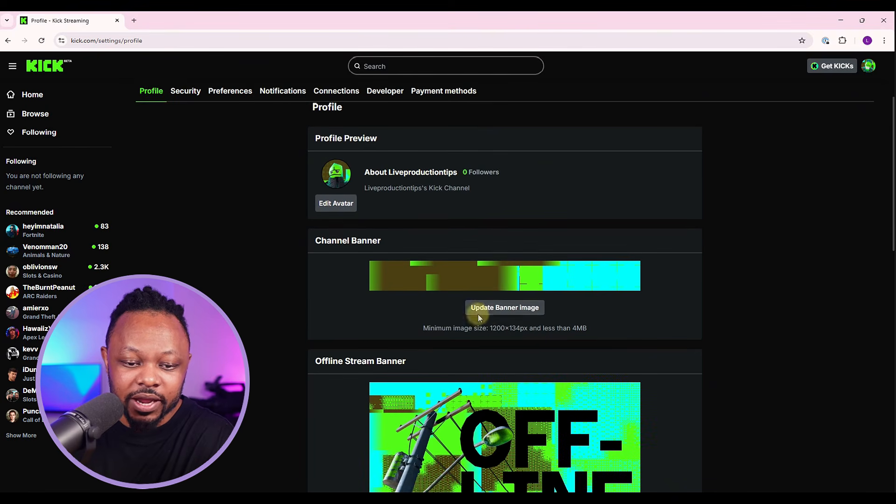
{"action": "scroll", "coordinate": [452, 339], "scroll_direction": "down", "scroll_amount": 2}
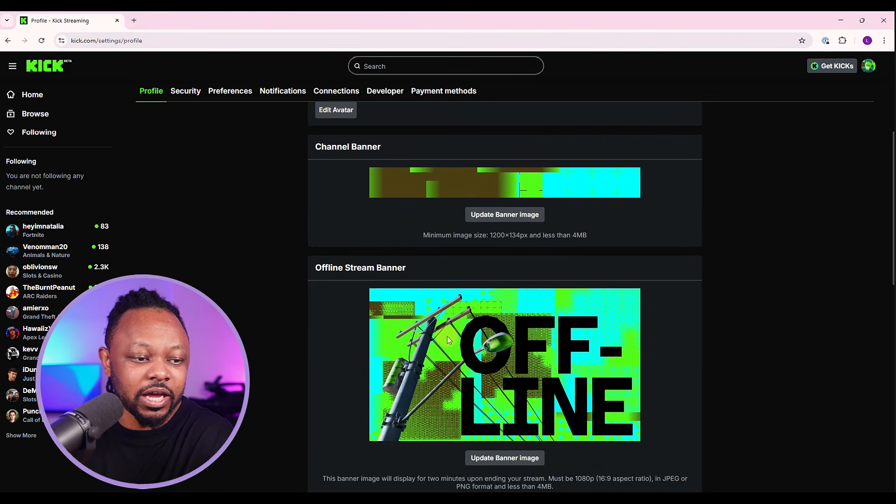
{"action": "scroll", "coordinate": [447, 336], "scroll_direction": "up", "scroll_amount": 3}
{"action": "left_click", "coordinate": [868, 66]}
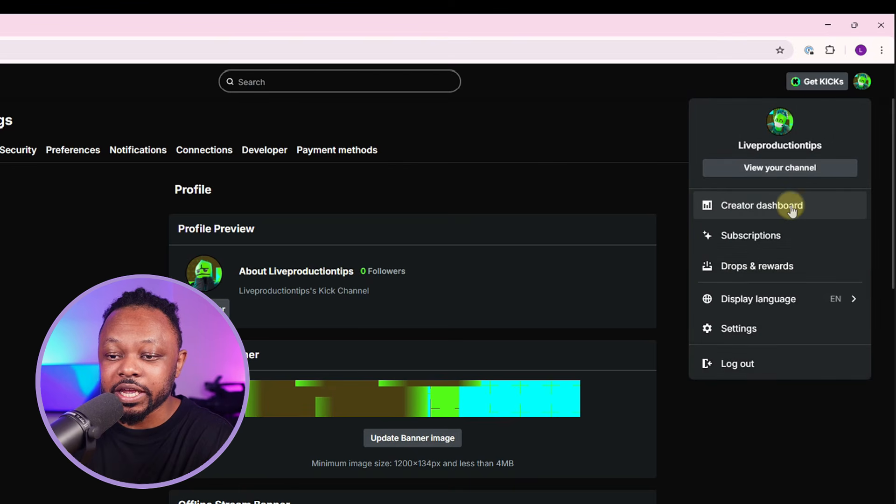
Choose Creator dashboard from the account menu to reach the offline Stream page
{"action": "left_click", "coordinate": [756, 208]}
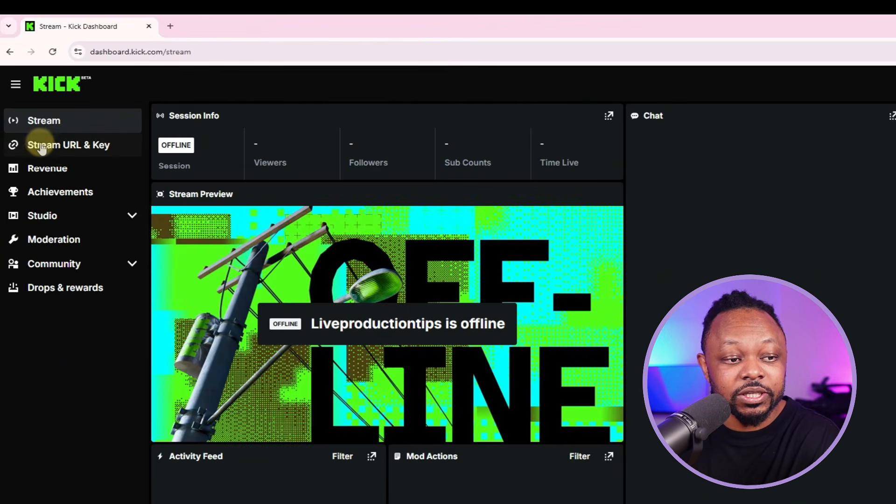
Review Kick's Stream URL & Key encoding recommendations (1920×1080, 60 fps, 8000 Kbps), then bring OBS forward
{"action": "left_click", "coordinate": [76, 151]}
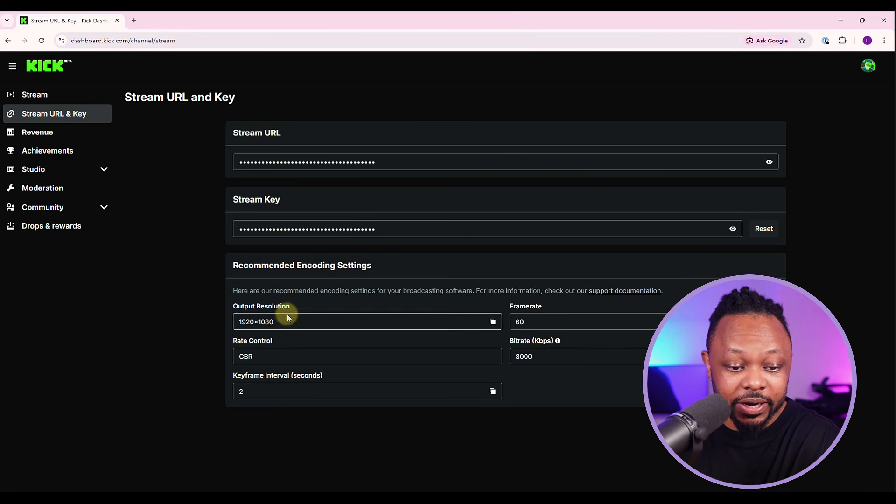
{"action": "left_click_drag", "start_coordinate": [235, 268], "coordinate": [366, 270]}
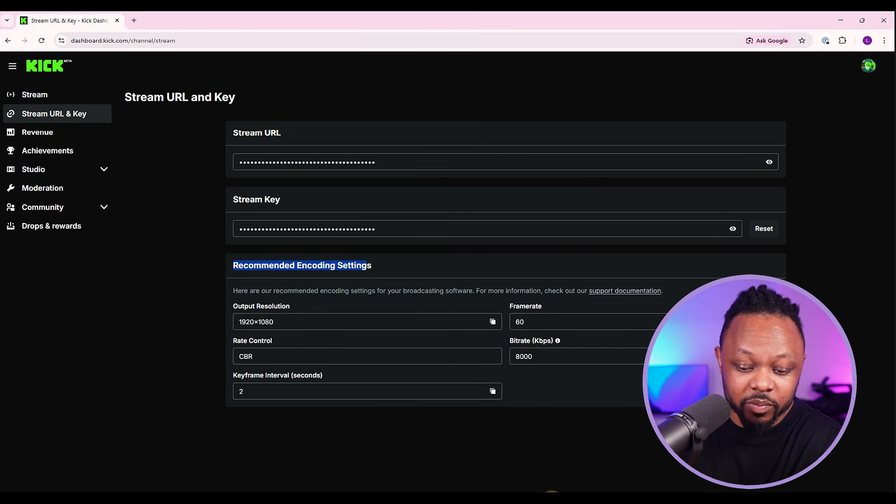
{"action": "left_click", "coordinate": [552, 496]}
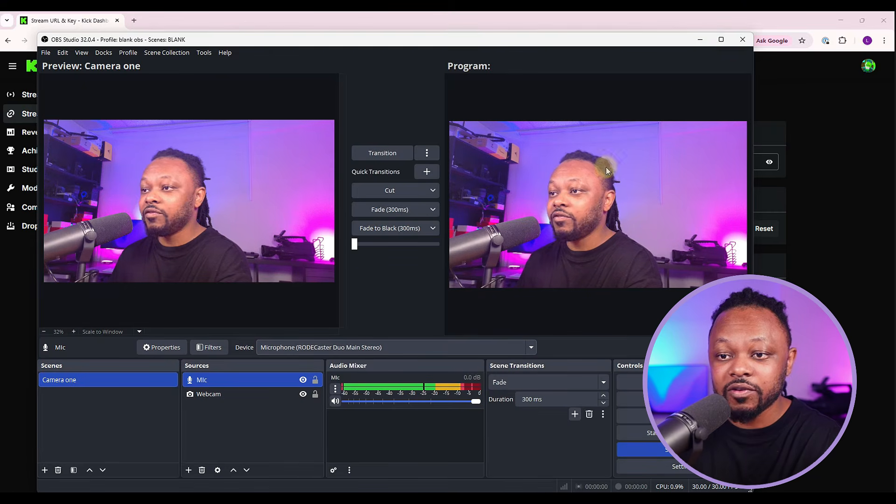
Maximize the OBS Studio window to fill the screen
{"action": "left_click", "coordinate": [721, 39]}
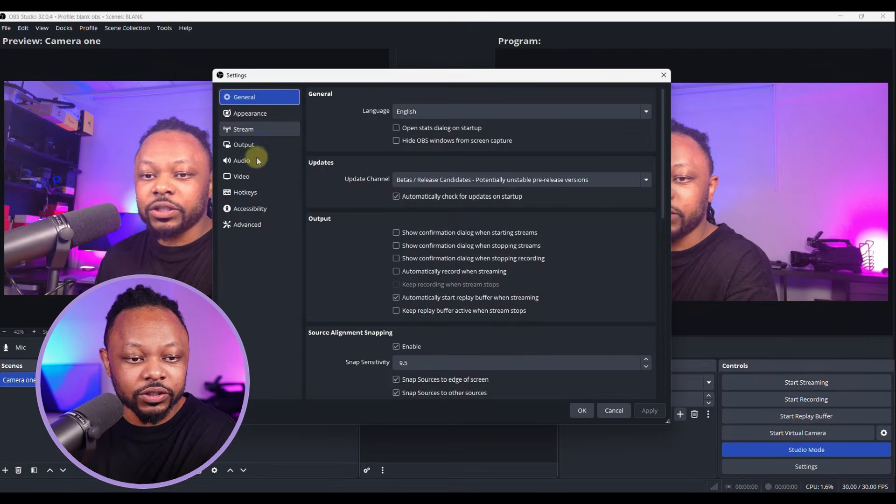
In Output settings, keep Advanced mode, NVIDIA NVENC H.264 encoder and Constant Bitrate rate control
{"action": "left_click", "coordinate": [258, 145]}
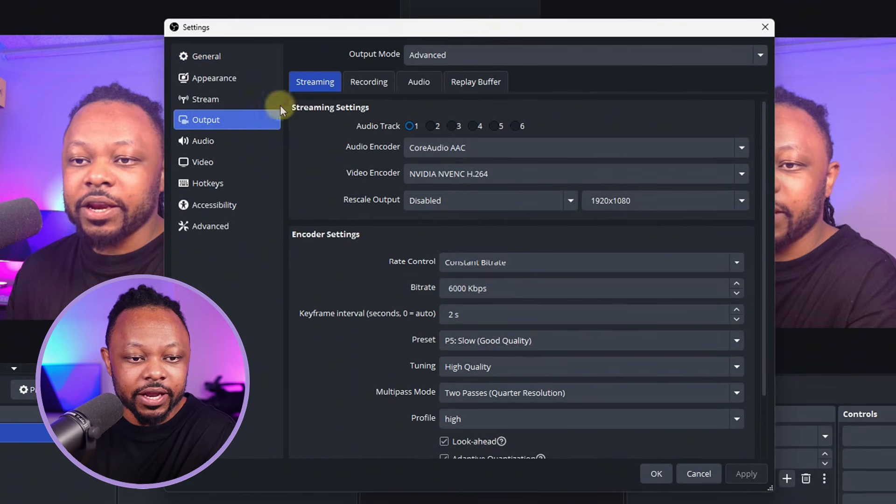
{"action": "left_click", "coordinate": [478, 55]}
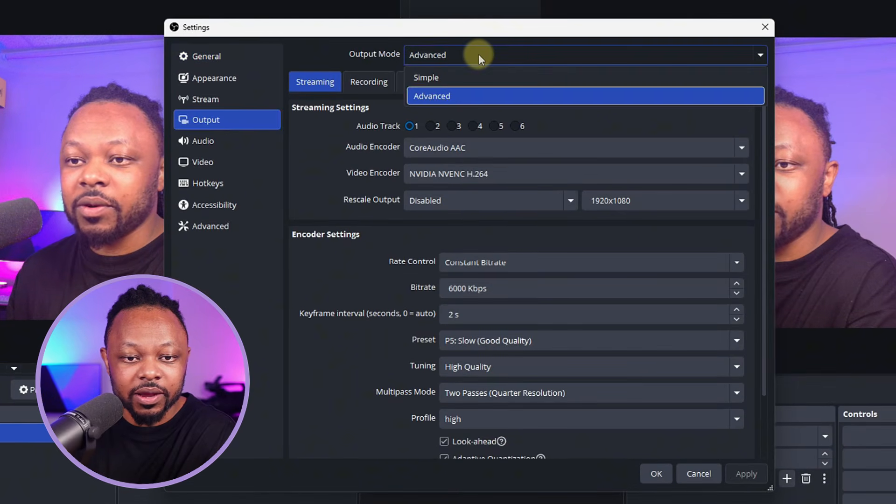
{"action": "left_click", "coordinate": [428, 98]}
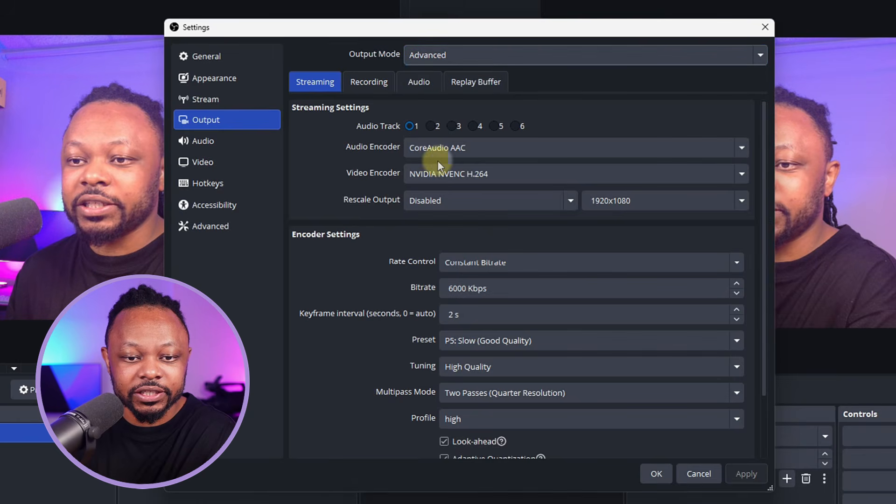
{"action": "left_click", "coordinate": [424, 178]}
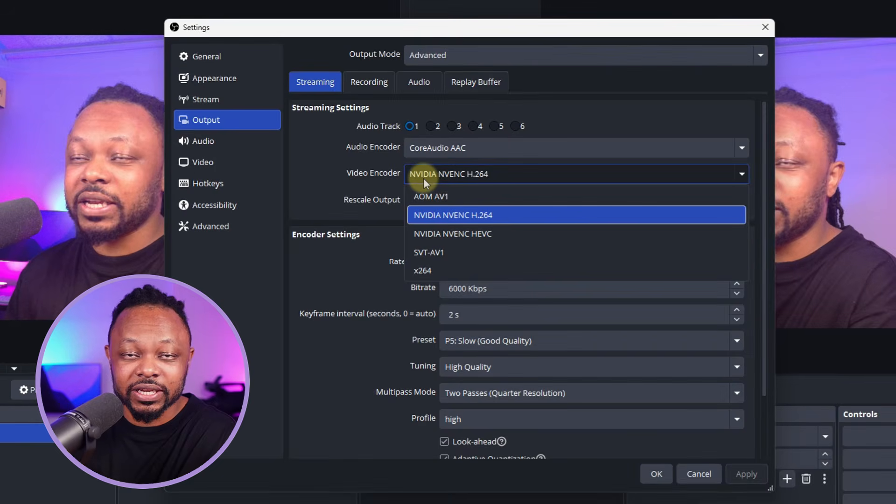
{"action": "left_click", "coordinate": [458, 216]}
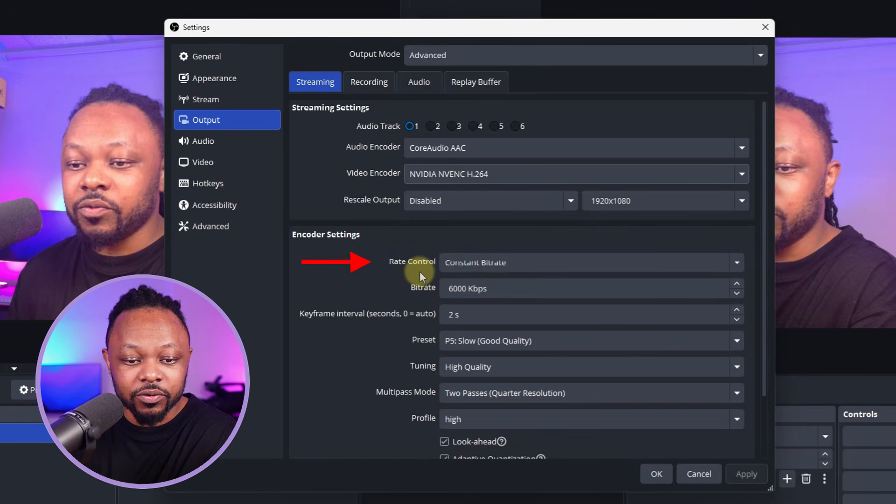
{"action": "left_click", "coordinate": [492, 267]}
{"action": "left_click", "coordinate": [496, 265]}
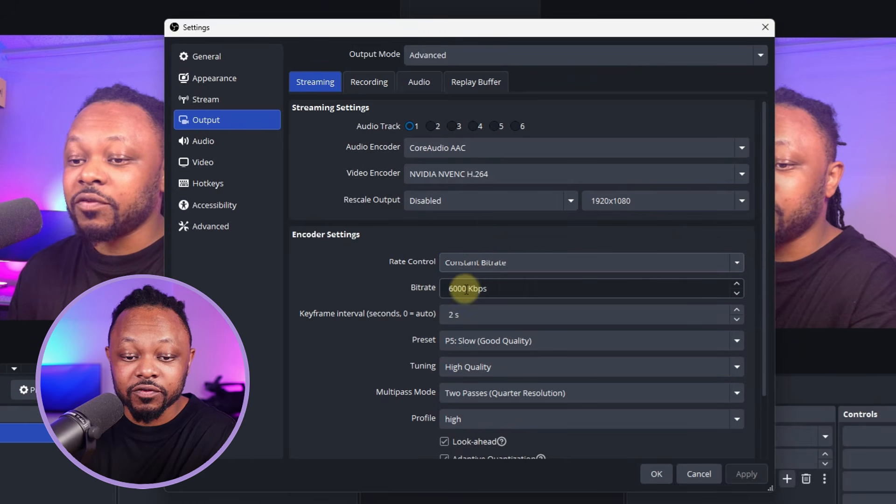
Change the bitrate from 6000 to 8000 Kbps, keep the P5: Slow preset, and apply
{"action": "left_click_drag", "start_coordinate": [467, 286], "coordinate": [432, 290]}
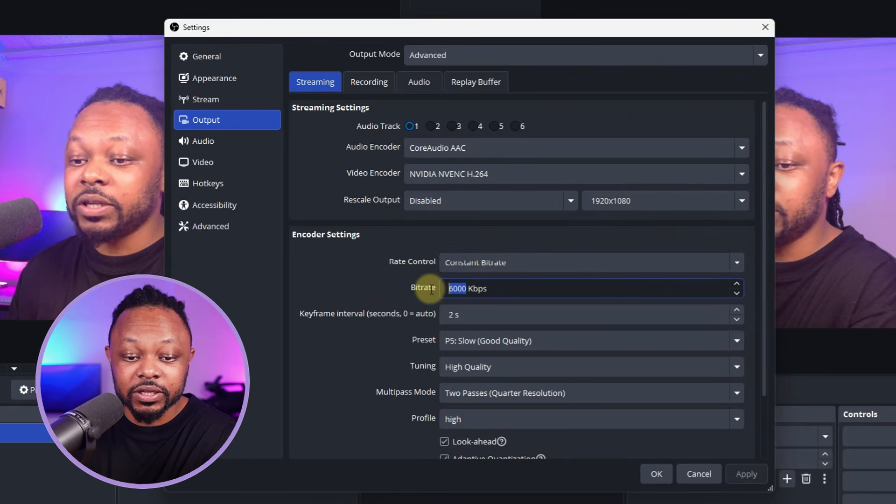
{"action": "type", "text": "800"}
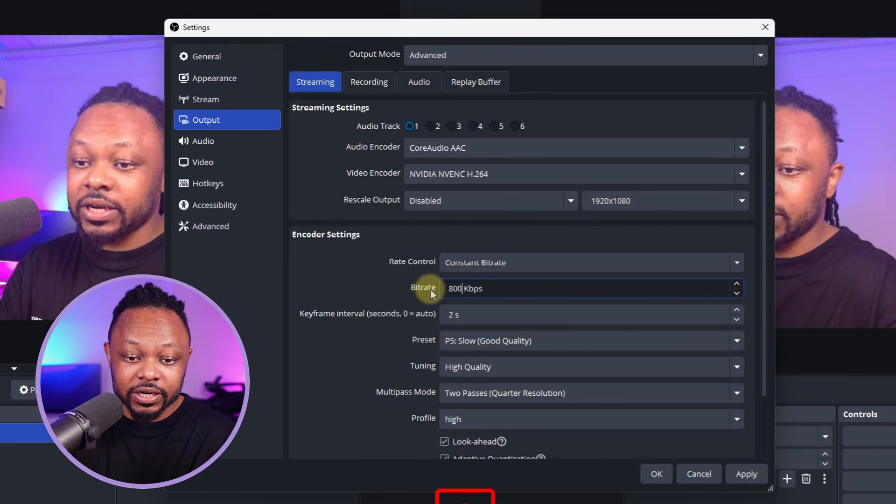
{"action": "type", "text": "0"}
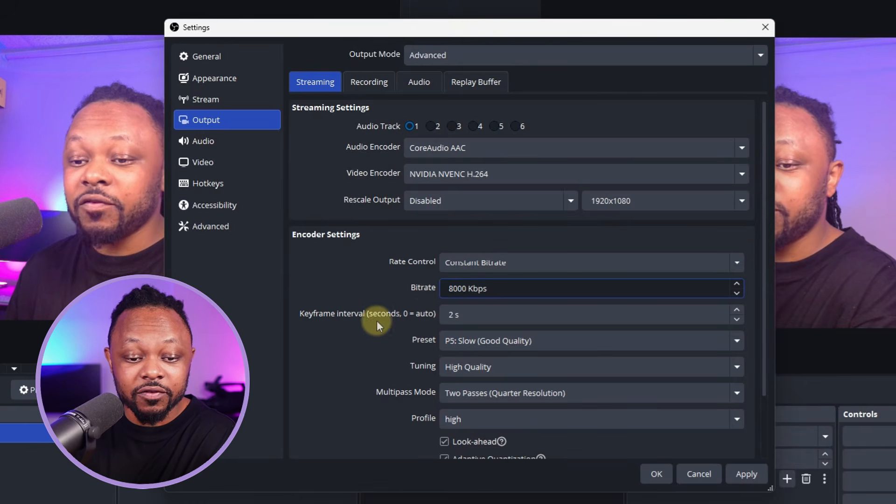
{"action": "left_click", "coordinate": [455, 316]}
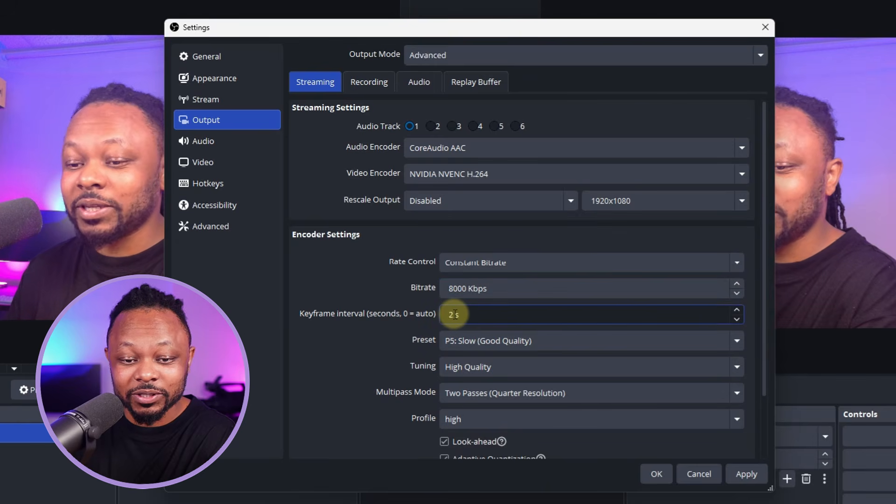
{"action": "left_click_drag", "start_coordinate": [769, 343], "coordinate": [760, 393]}
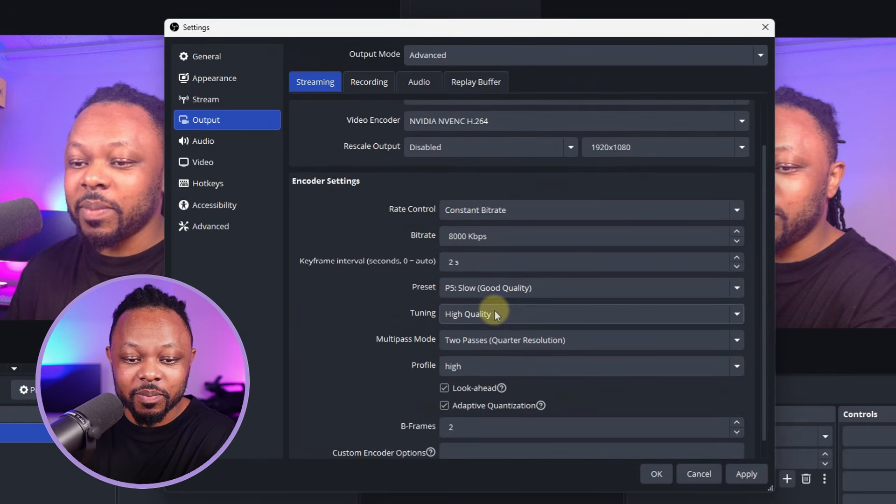
{"action": "left_click", "coordinate": [474, 291]}
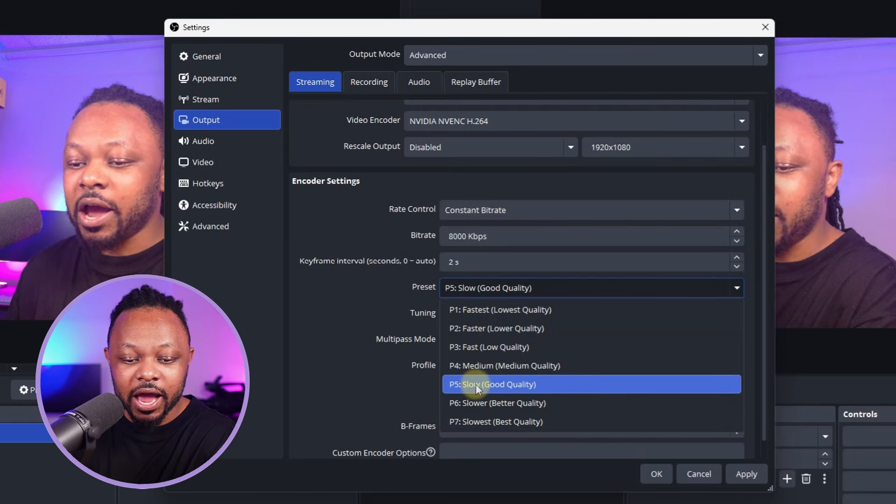
{"action": "left_click", "coordinate": [494, 385]}
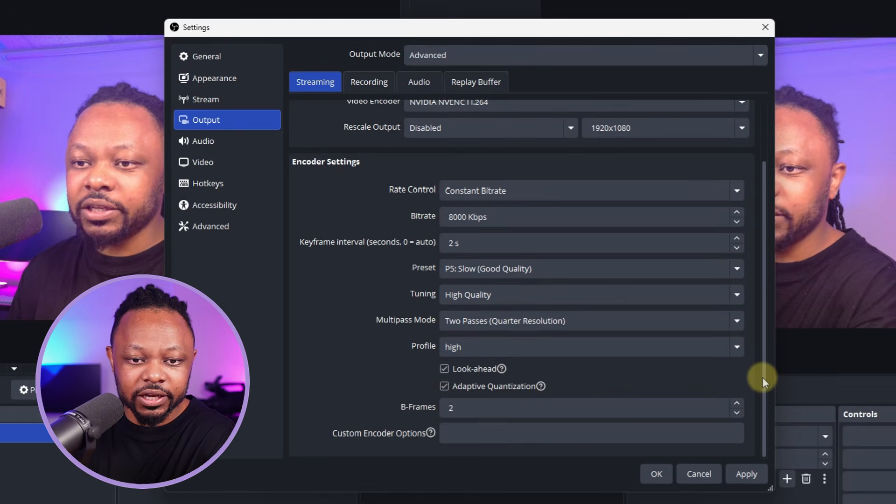
{"action": "left_click_drag", "start_coordinate": [763, 377], "coordinate": [761, 282]}
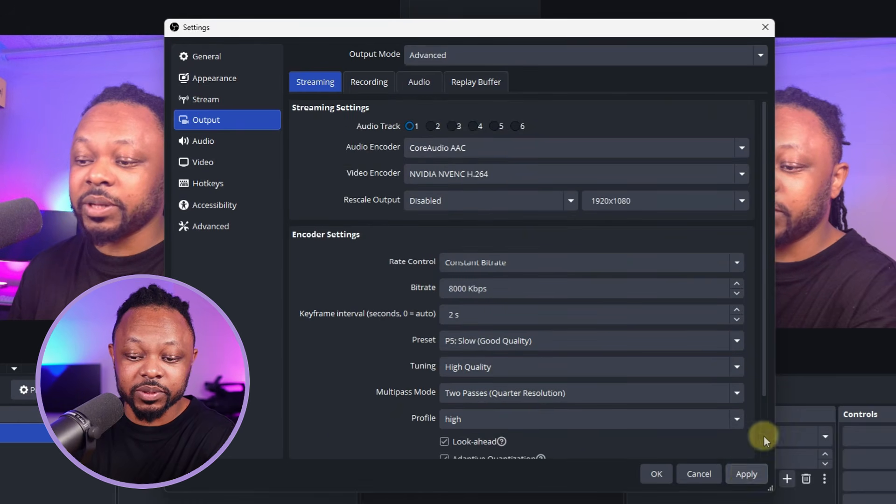
{"action": "left_click", "coordinate": [441, 317]}
{"action": "left_click", "coordinate": [748, 474]}
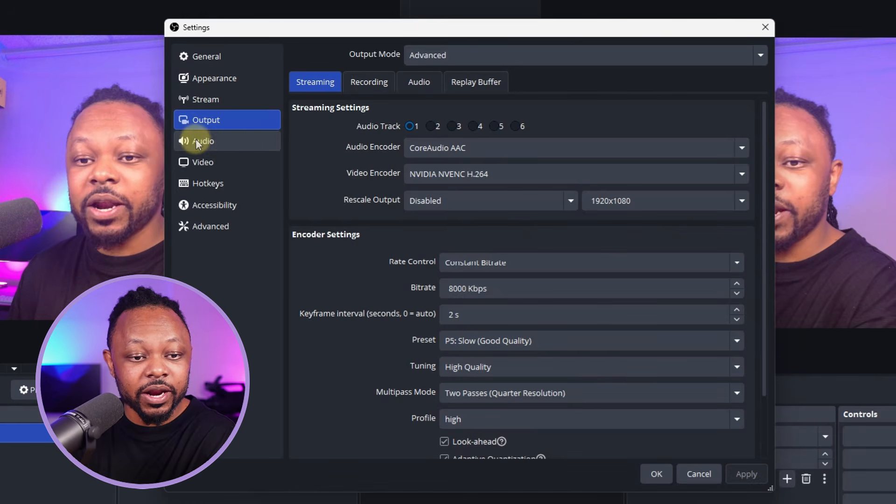
Set the video frame rate to 60 FPS at 1920x1080 and apply it
{"action": "left_click", "coordinate": [207, 164]}
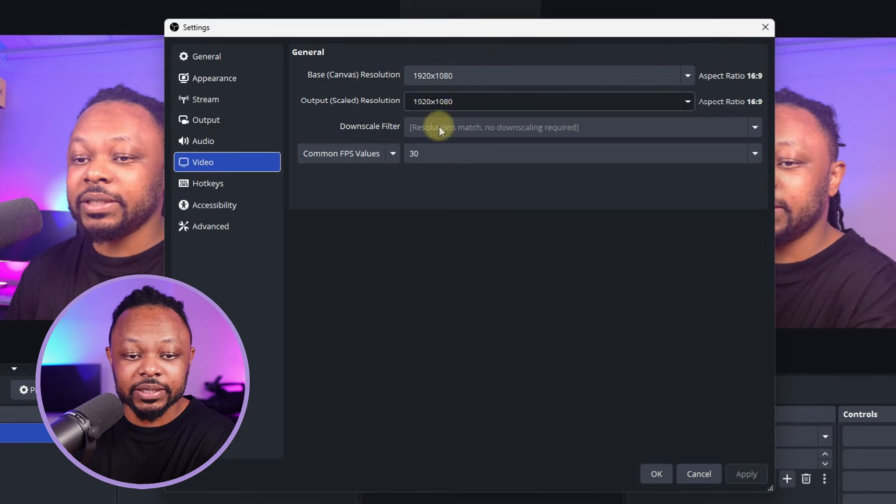
{"action": "left_click", "coordinate": [452, 155]}
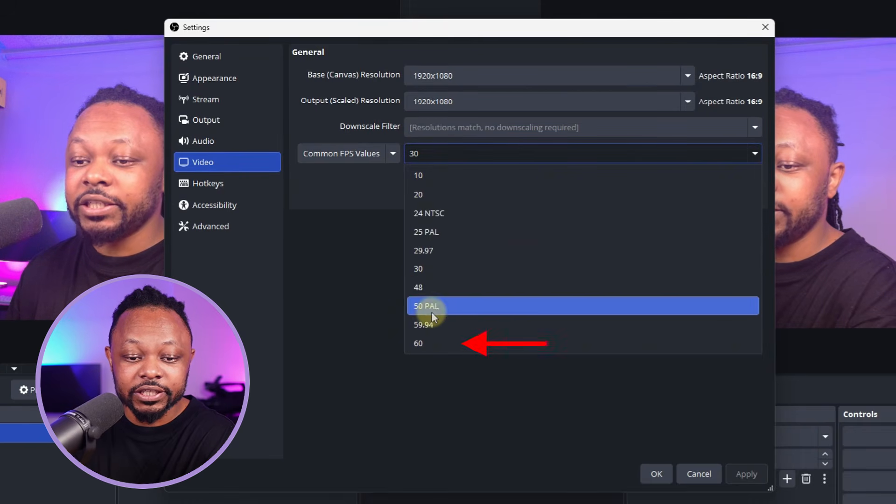
{"action": "left_click", "coordinate": [434, 344]}
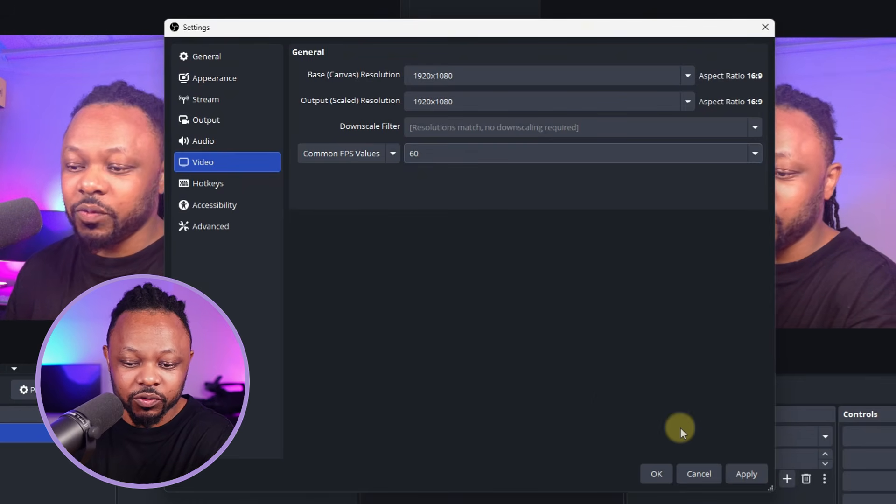
{"action": "left_click", "coordinate": [746, 474]}
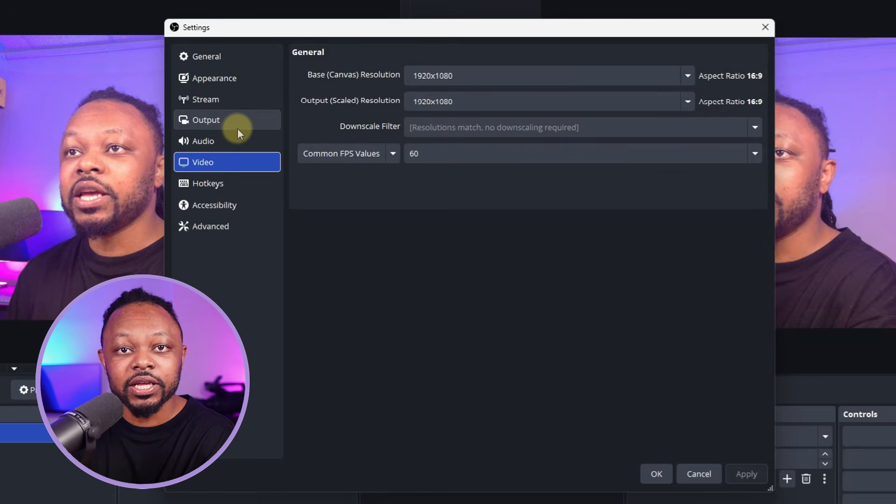
In Stream settings, keep the streaming service set to Custom...
{"action": "left_click", "coordinate": [225, 99]}
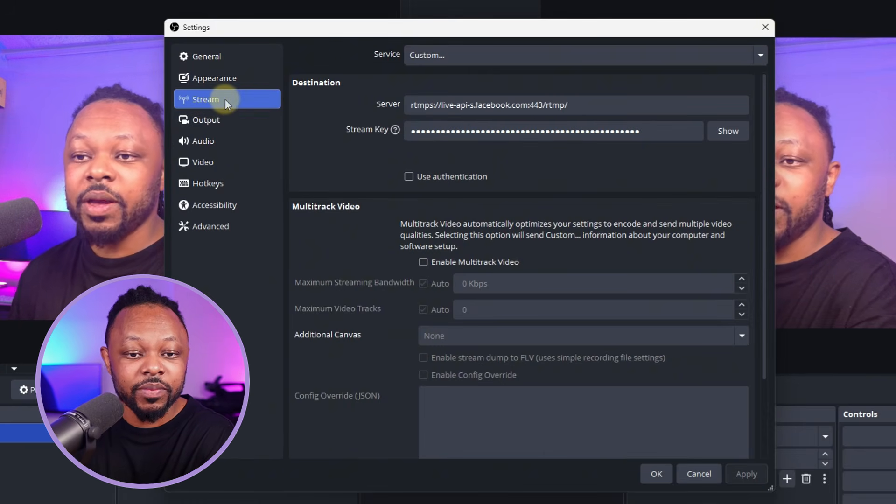
{"action": "left_click", "coordinate": [457, 55]}
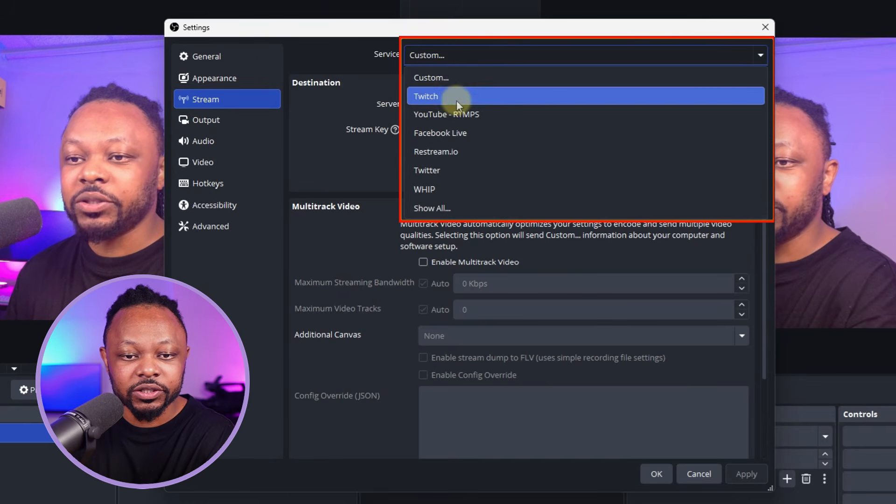
{"action": "left_click", "coordinate": [450, 72]}
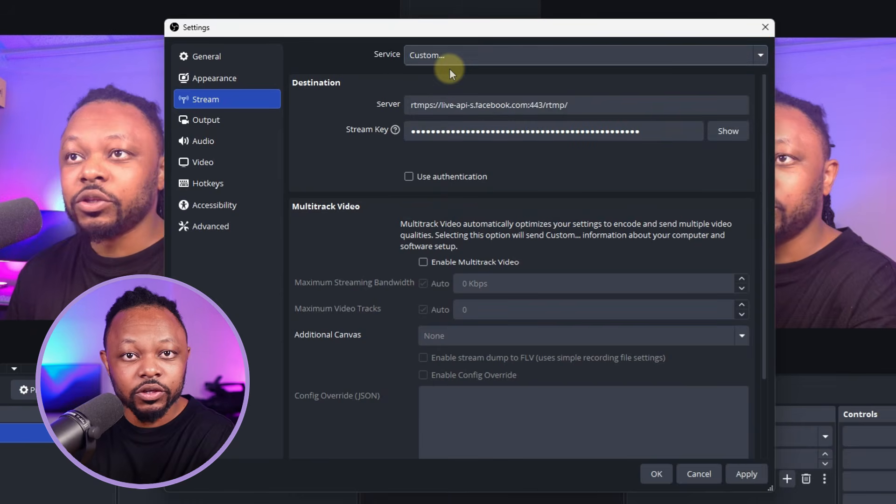
{"action": "left_click", "coordinate": [449, 66]}
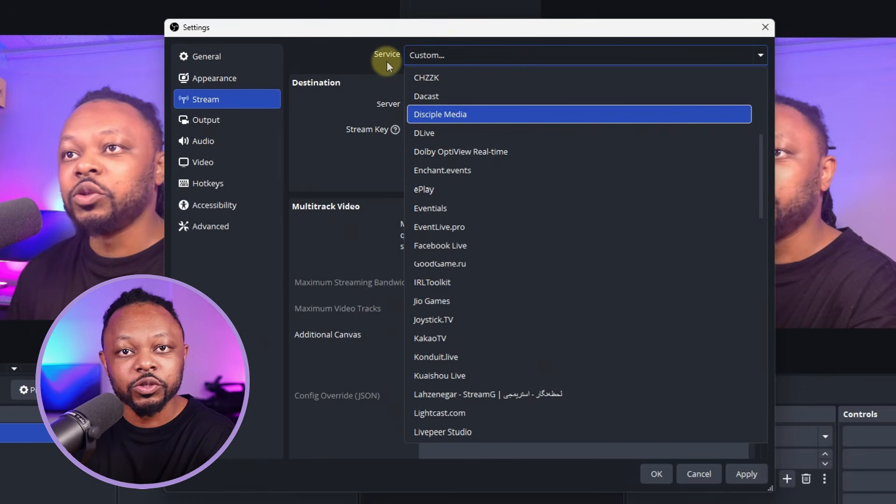
{"action": "left_click", "coordinate": [387, 62]}
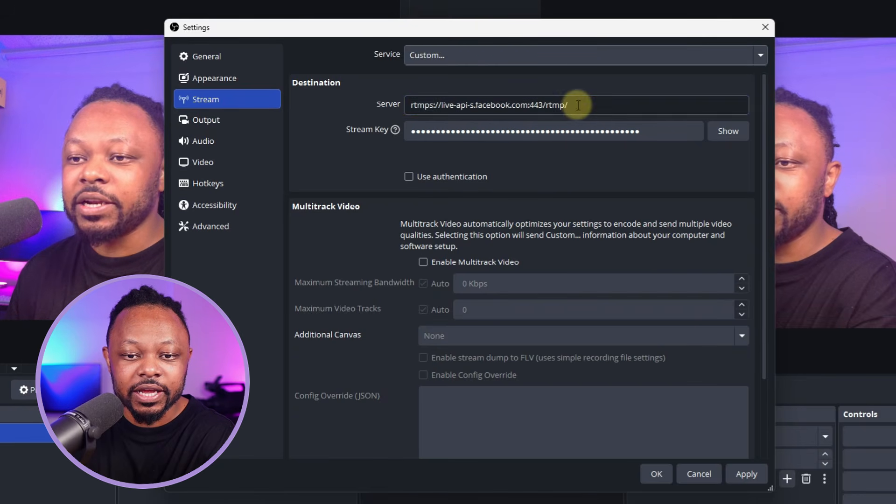
Delete the old server URL and stream key from their fields
{"action": "left_click_drag", "start_coordinate": [574, 104], "coordinate": [385, 92]}
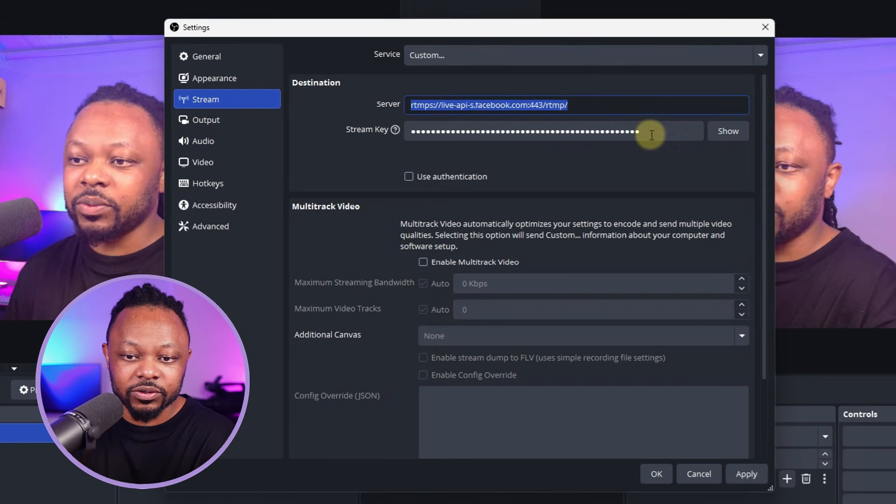
{"action": "key", "text": "BackSpace"}
{"action": "left_click_drag", "start_coordinate": [657, 136], "coordinate": [450, 135]}
{"action": "key", "text": "BackSpace"}
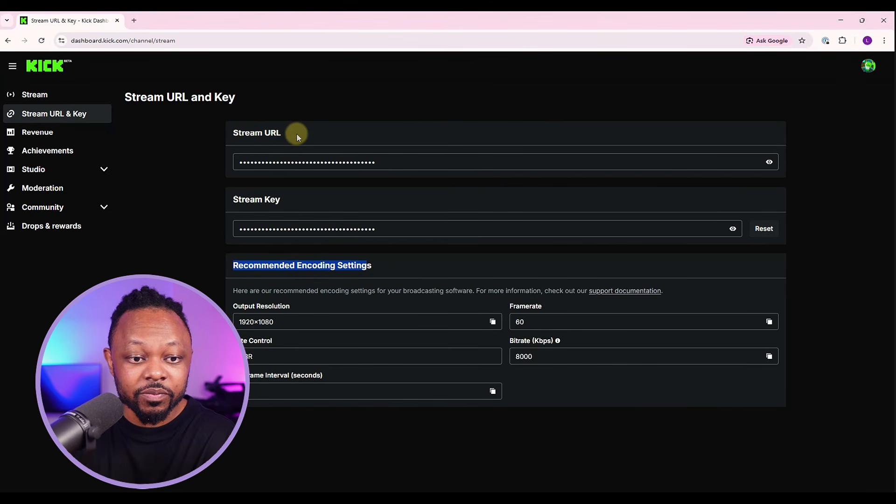
Verify the emailed security code to reveal Kick's stream URL, then copy the URL
{"action": "left_click", "coordinate": [769, 162]}
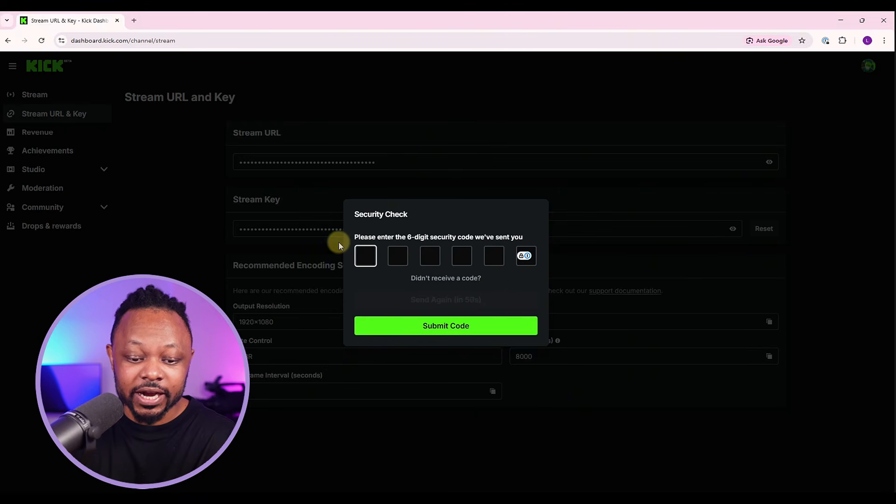
{"action": "mouse_move", "coordinate": [656, 494]}
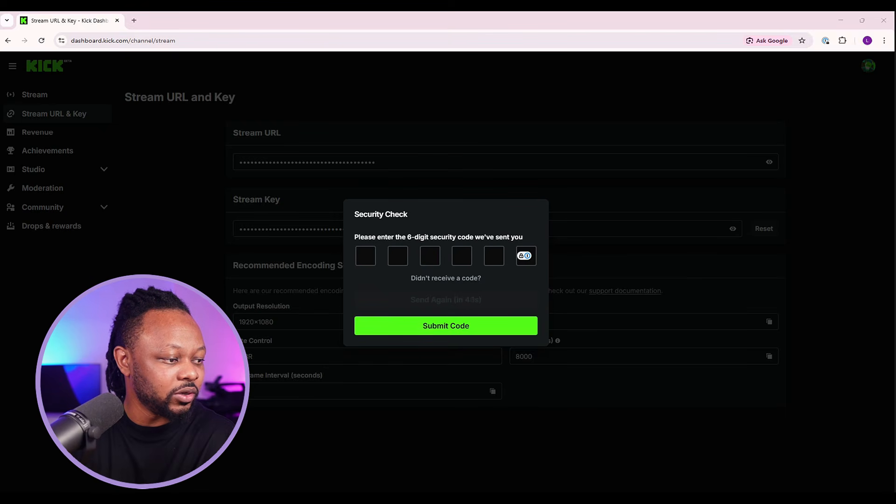
{"action": "right_click", "coordinate": [366, 256]}
{"action": "left_click", "coordinate": [418, 130]}
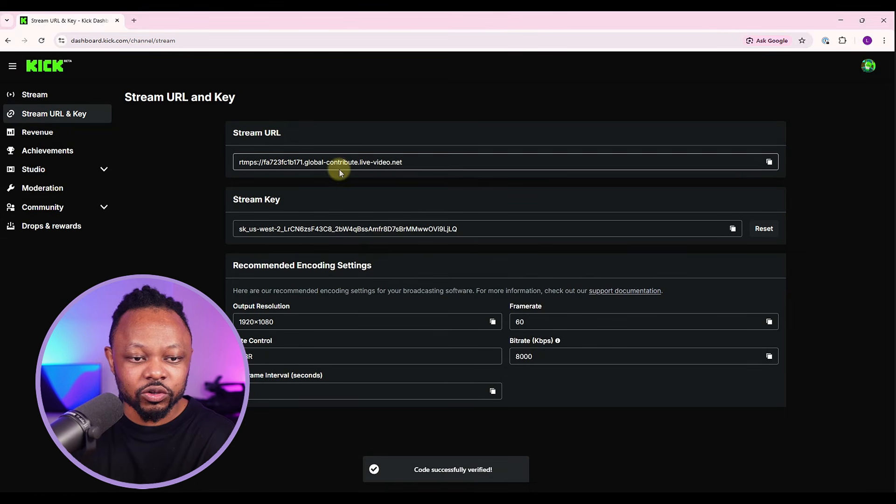
{"action": "left_click", "coordinate": [770, 162]}
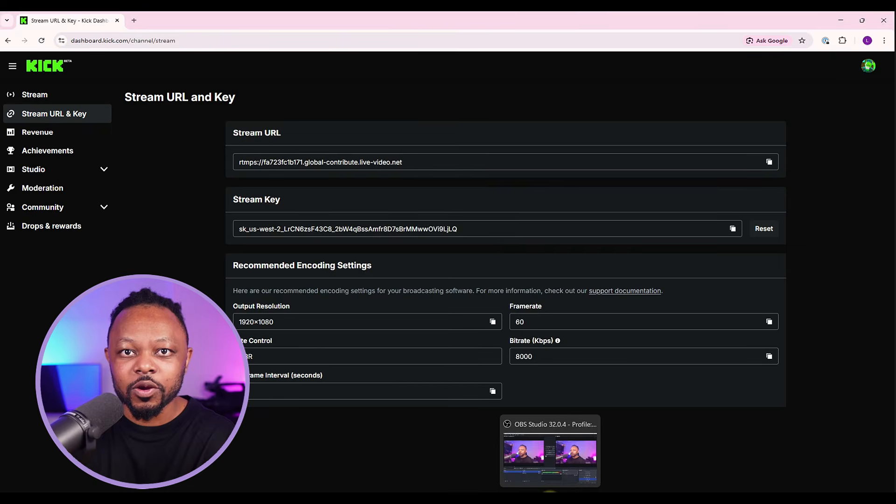
{"action": "left_click", "coordinate": [550, 492]}
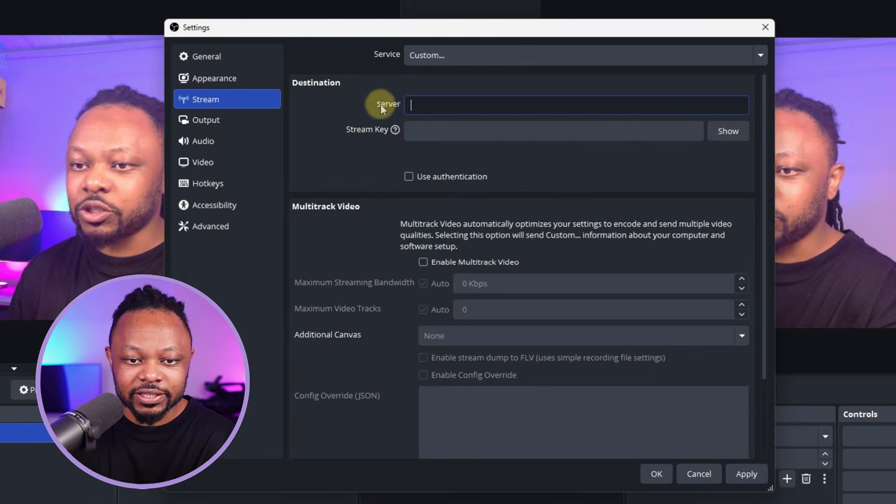
{"action": "right_click", "coordinate": [434, 105]}
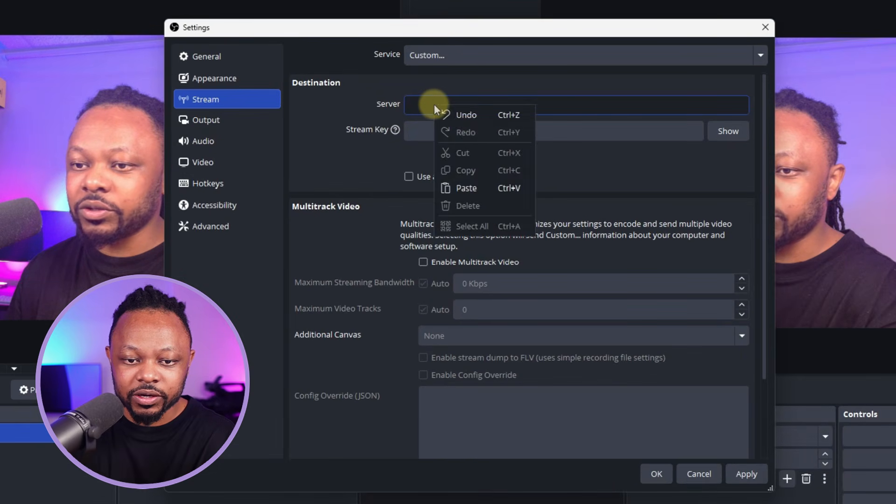
{"action": "left_click", "coordinate": [474, 186]}
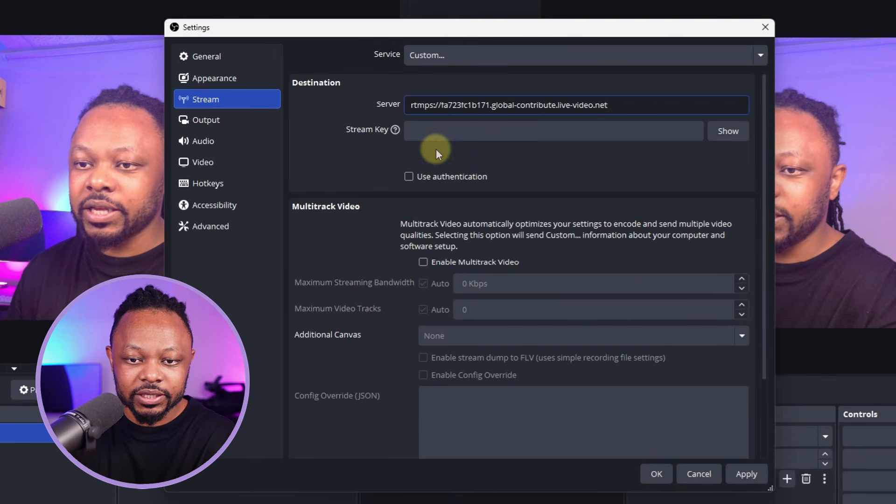
{"action": "left_click", "coordinate": [436, 130]}
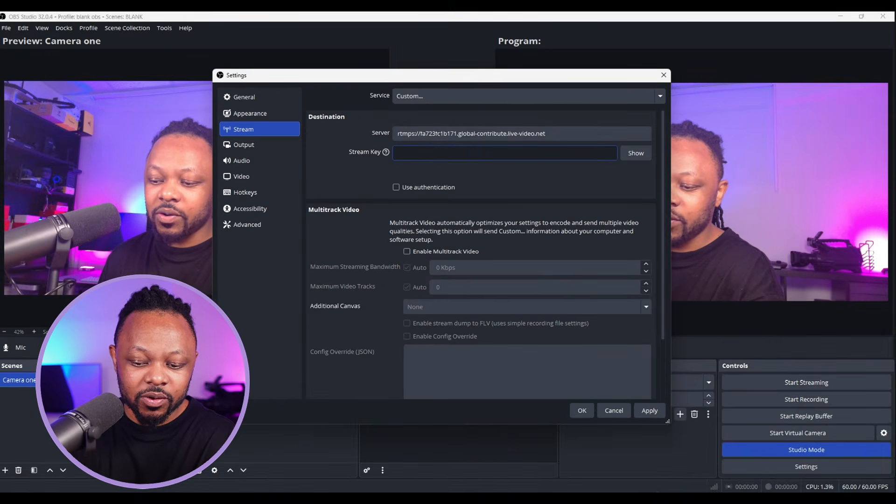
{"action": "mouse_move", "coordinate": [653, 498]}
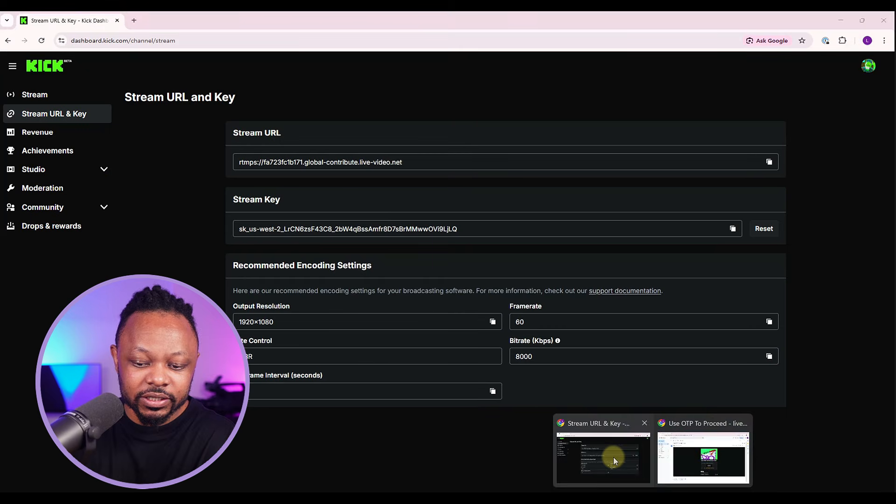
Reset the Kick stream key, confirming it with the pasted six-digit security code
{"action": "left_click", "coordinate": [611, 456]}
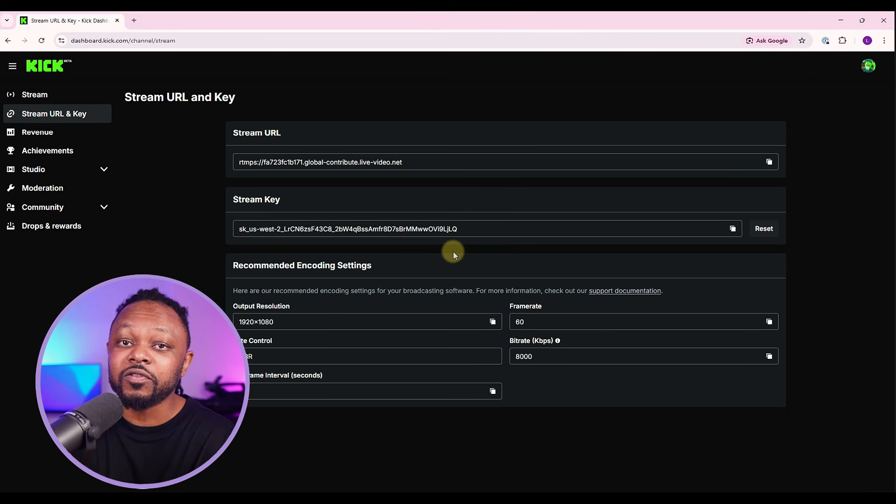
{"action": "left_click", "coordinate": [767, 231]}
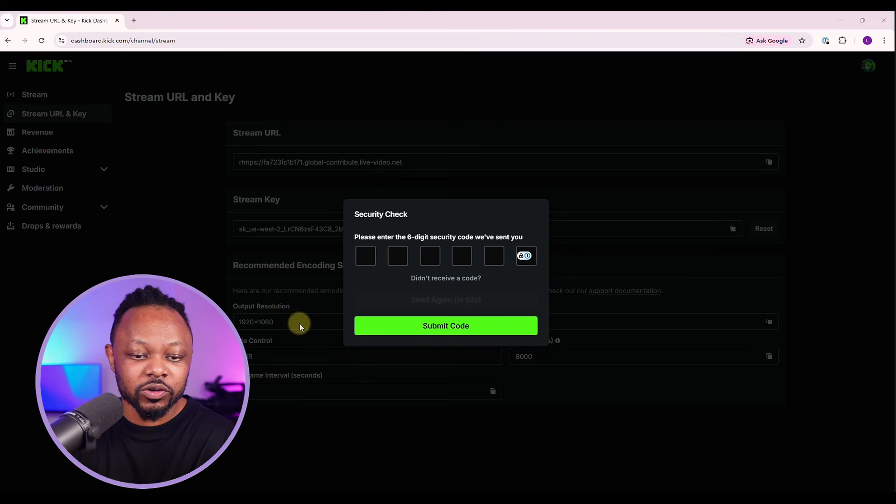
{"action": "right_click", "coordinate": [369, 255]}
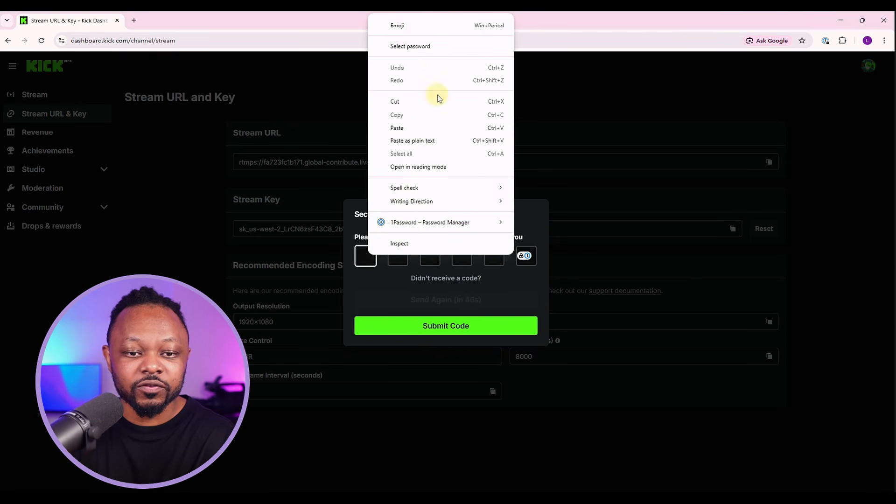
{"action": "left_click", "coordinate": [425, 128]}
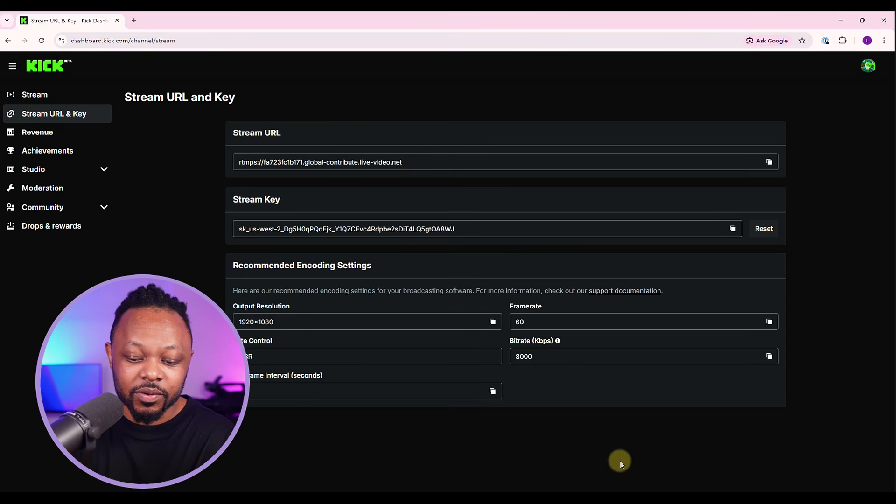
Paste the newly reset Kick stream key into OBS's stream settings and apply them
{"action": "left_click", "coordinate": [550, 492]}
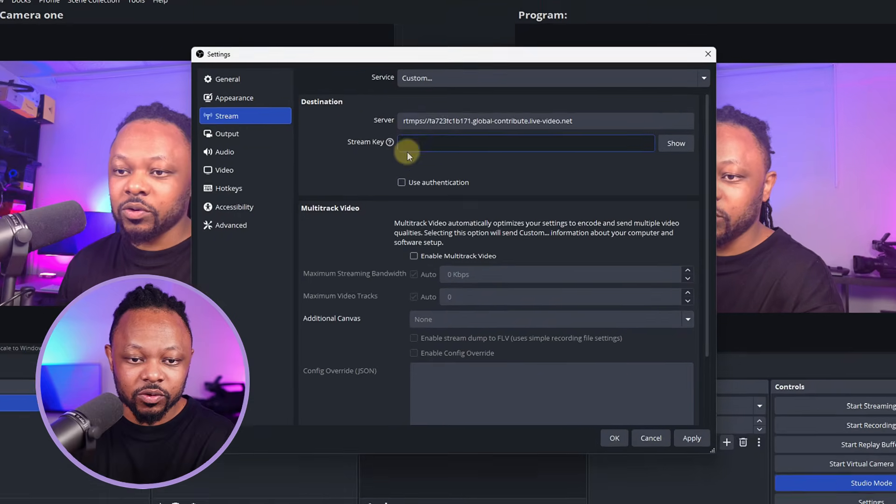
{"action": "right_click", "coordinate": [409, 153]}
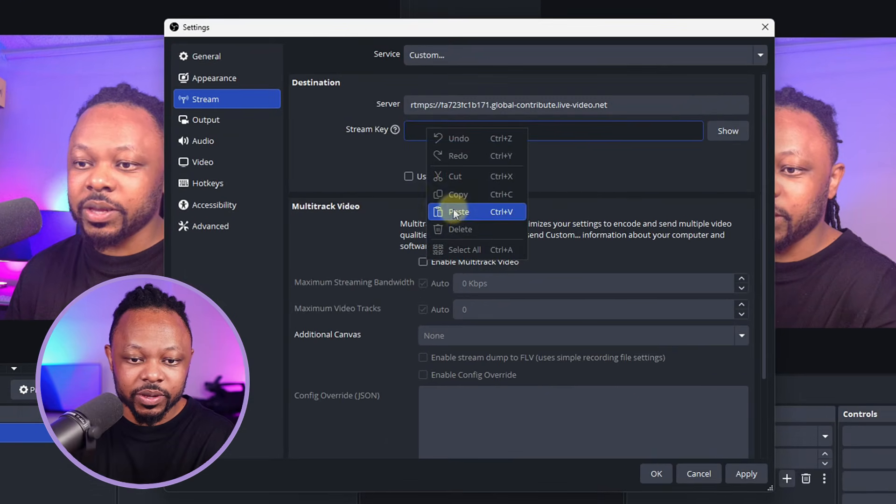
{"action": "left_click", "coordinate": [431, 212]}
{"action": "left_click", "coordinate": [742, 475]}
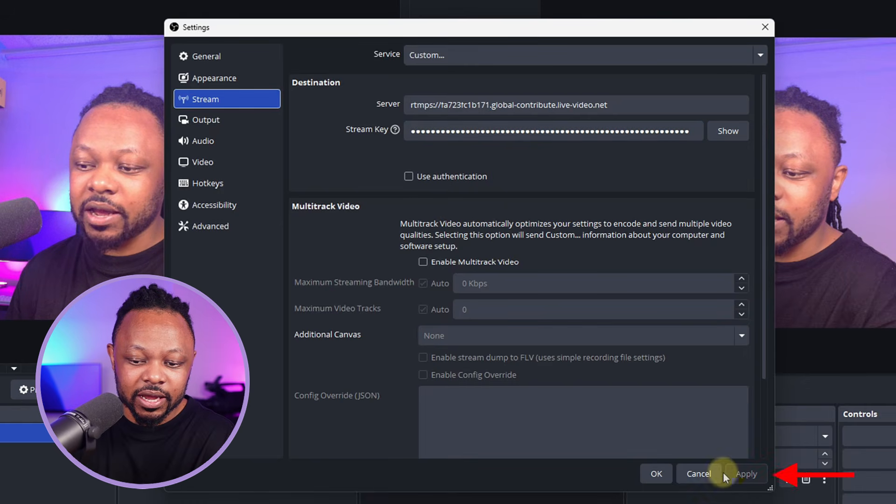
{"action": "left_click", "coordinate": [644, 475]}
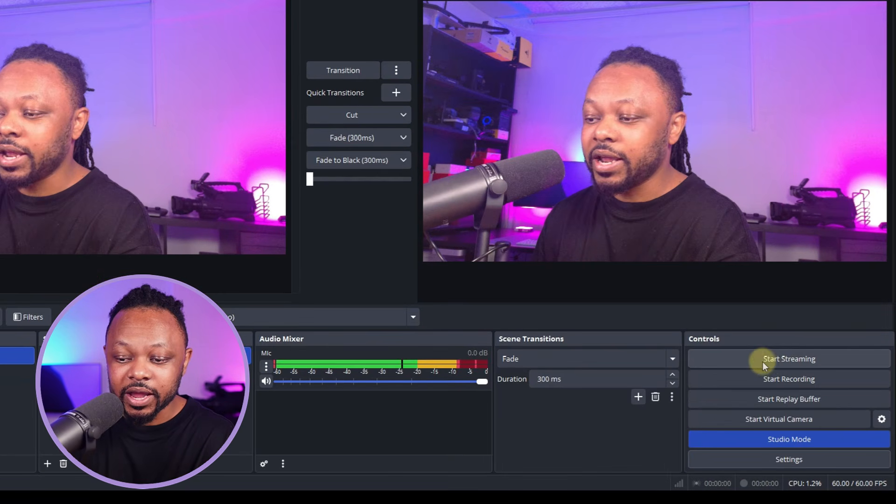
Start streaming live to Kick and return to the Kick dashboard window
{"action": "left_click", "coordinate": [769, 361]}
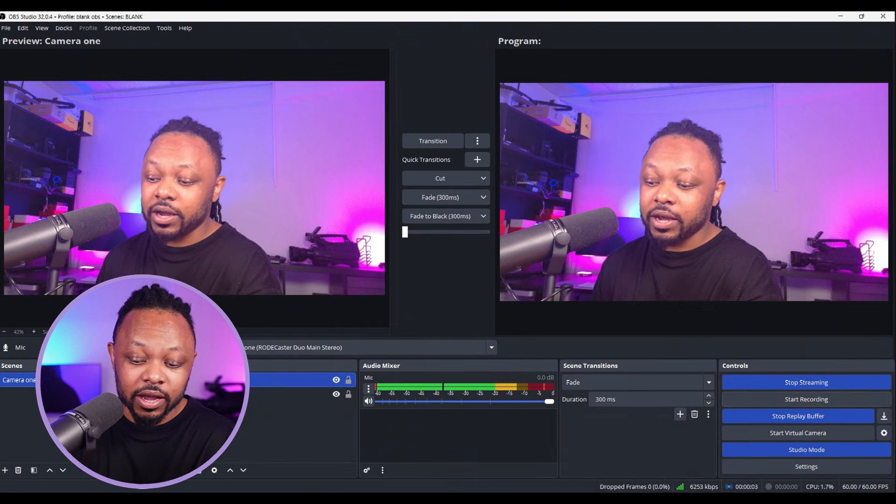
{"action": "left_click", "coordinate": [653, 498]}
{"action": "left_click", "coordinate": [604, 455]}
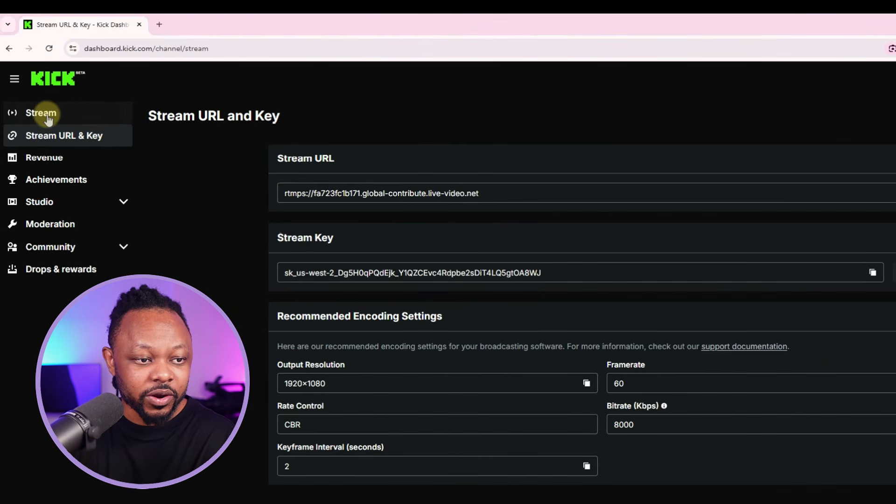
Retitle the stream 'My first stream testing', add the gaming tag, and save the stream info
{"action": "left_click", "coordinate": [38, 114]}
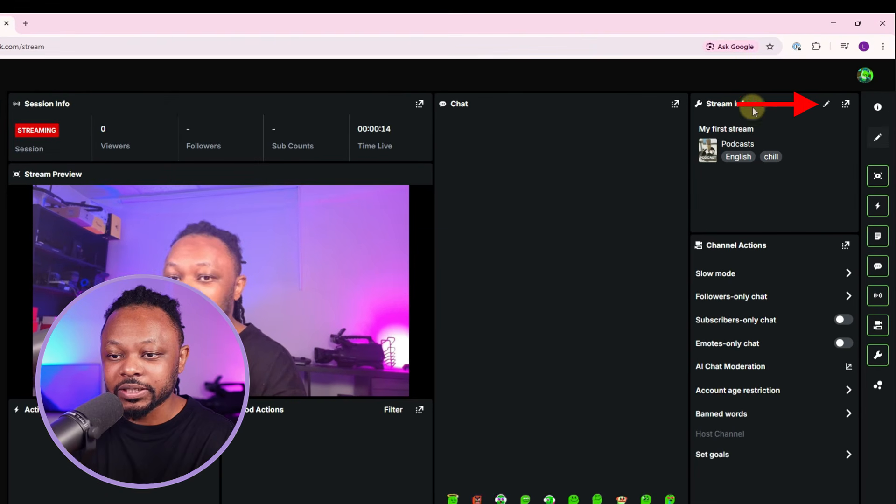
{"action": "left_click", "coordinate": [827, 108]}
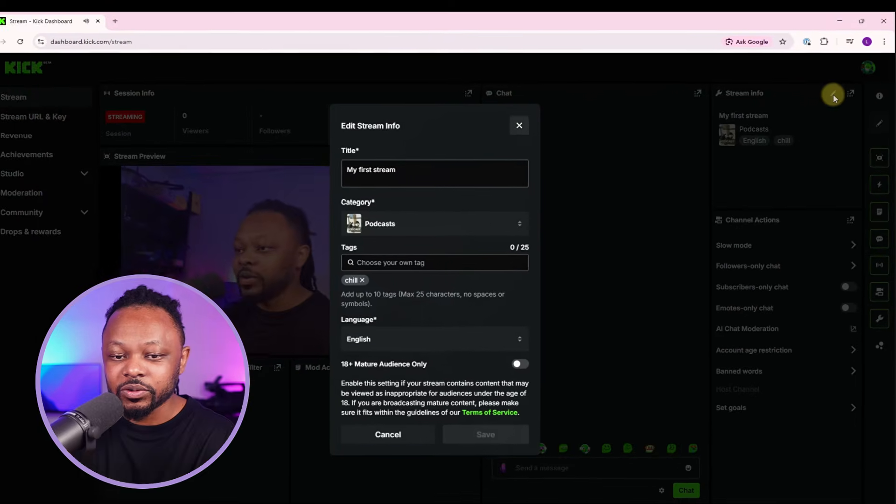
{"action": "left_click", "coordinate": [441, 167]}
{"action": "left_click_drag", "start_coordinate": [409, 167], "coordinate": [349, 164]}
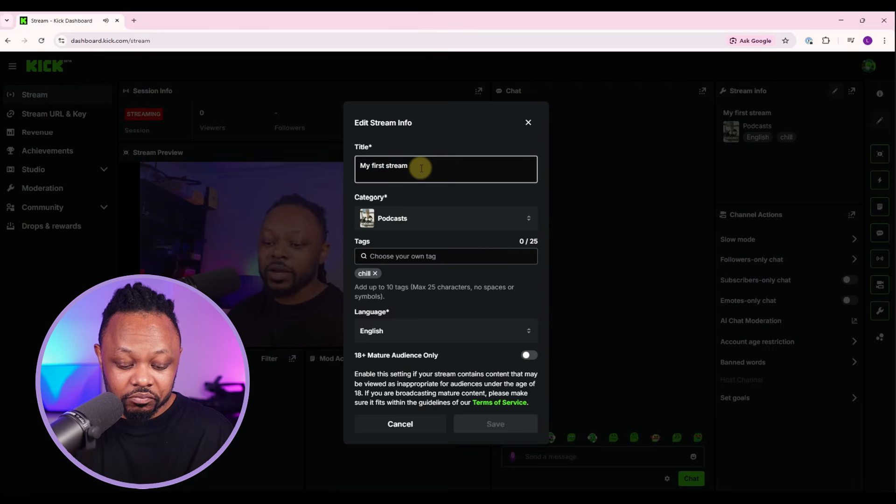
{"action": "type", "text": "testing"}
{"action": "left_click", "coordinate": [413, 256]}
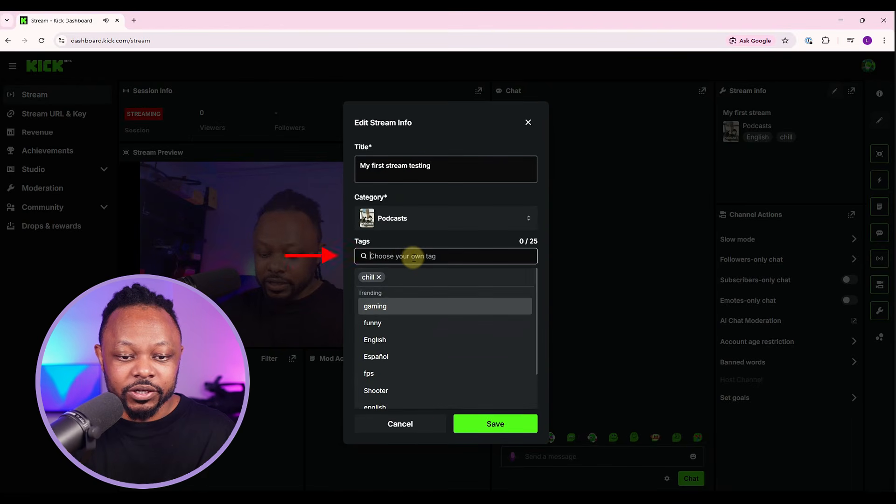
{"action": "left_click", "coordinate": [387, 308]}
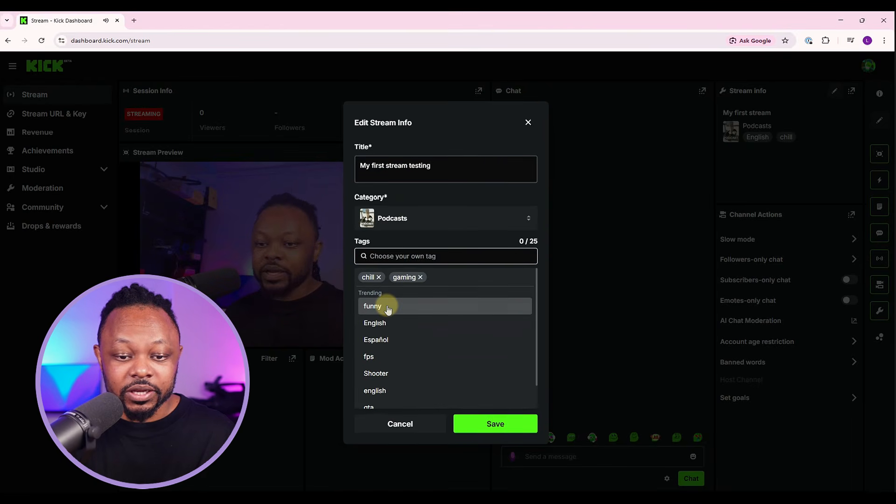
{"action": "left_click", "coordinate": [480, 235]}
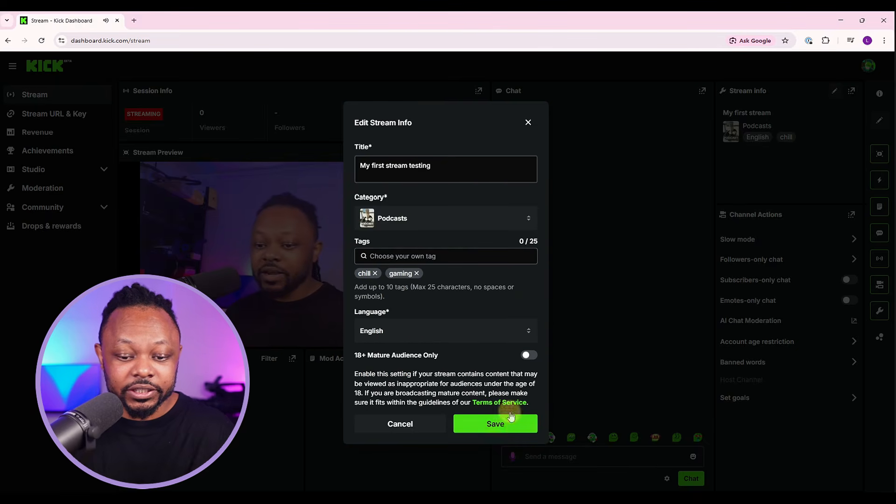
{"action": "left_click", "coordinate": [496, 423]}
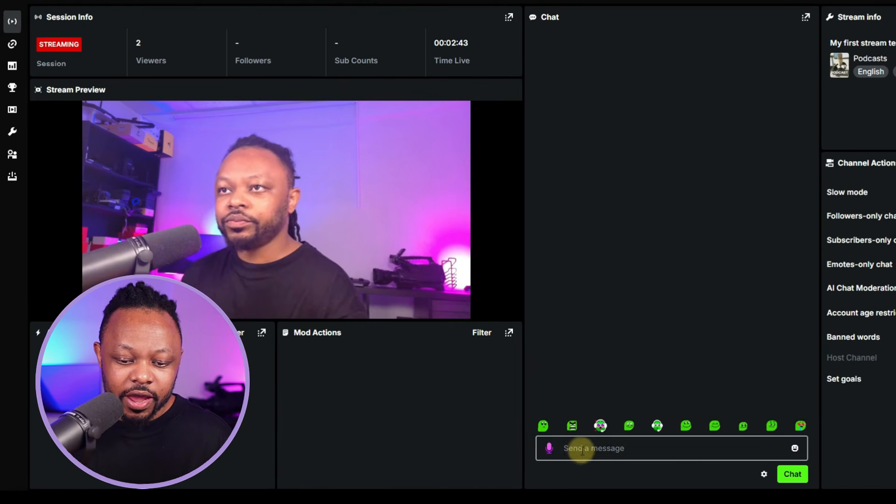
Send the message 'Hello' in the stream chat
{"action": "type", "text": "Hello"}
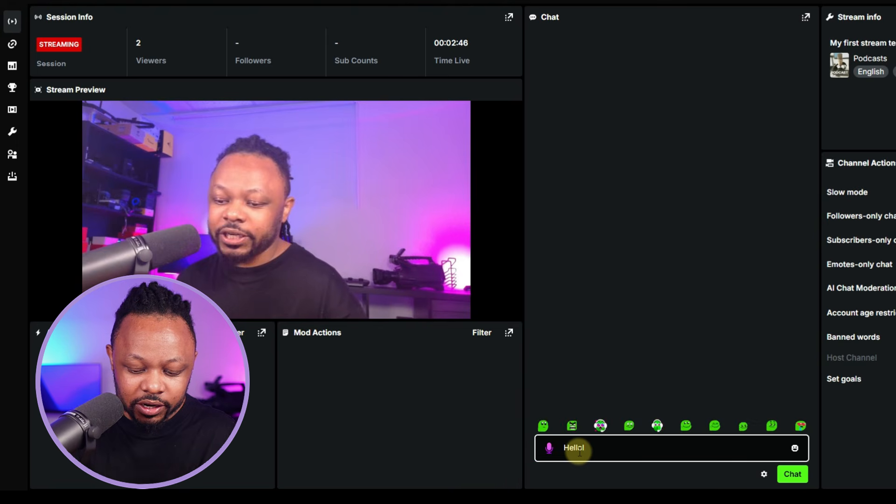
{"action": "key", "text": "Left"}
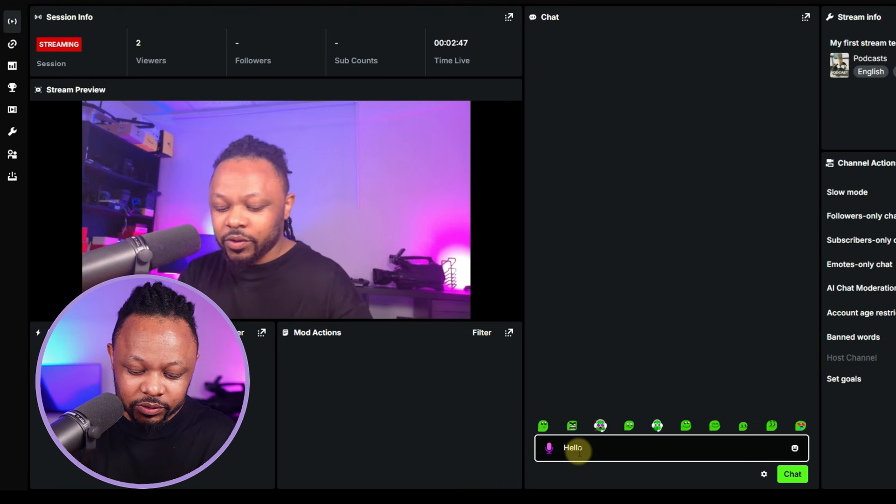
{"action": "key", "text": "Return"}
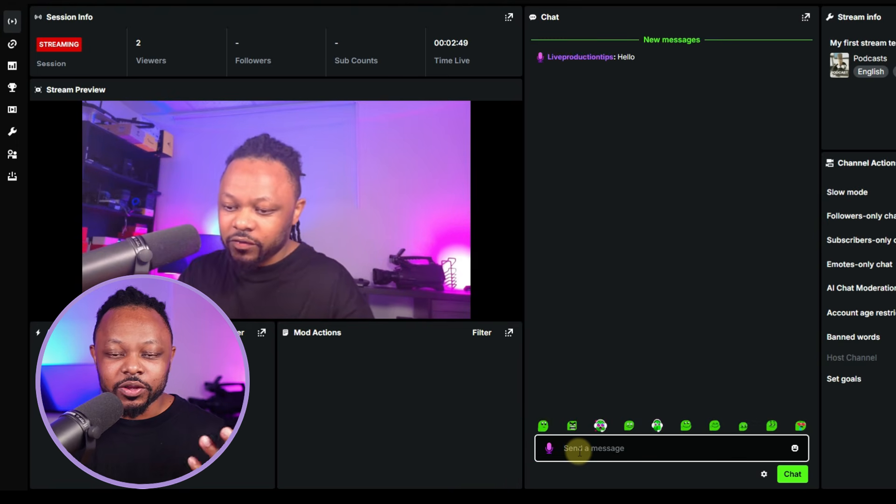